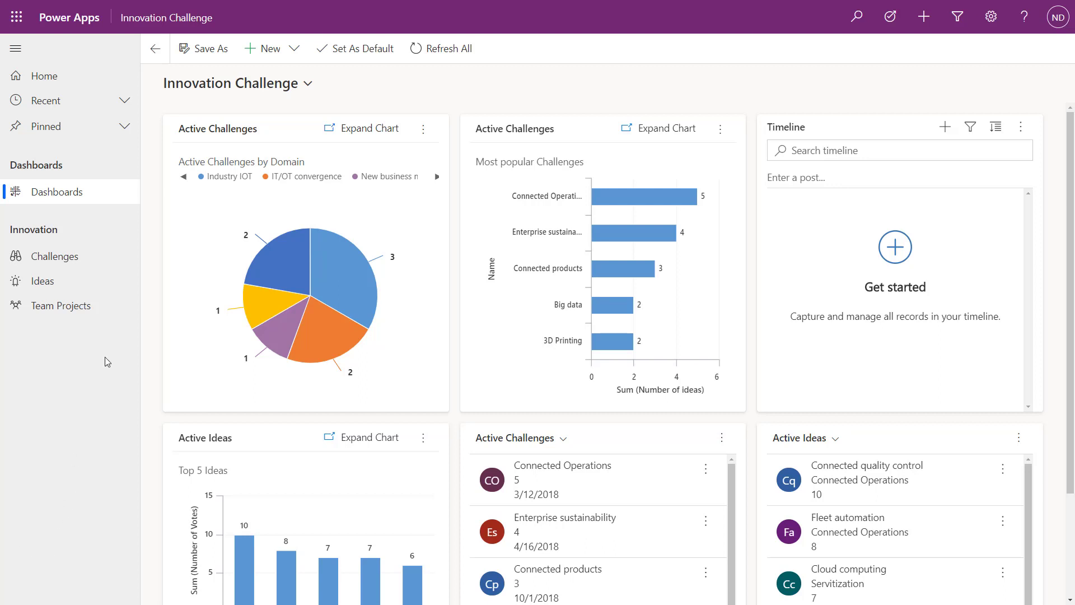
# Open the Challenges list and search the Active Challenges view for "data"
pyautogui.click(98, 262)
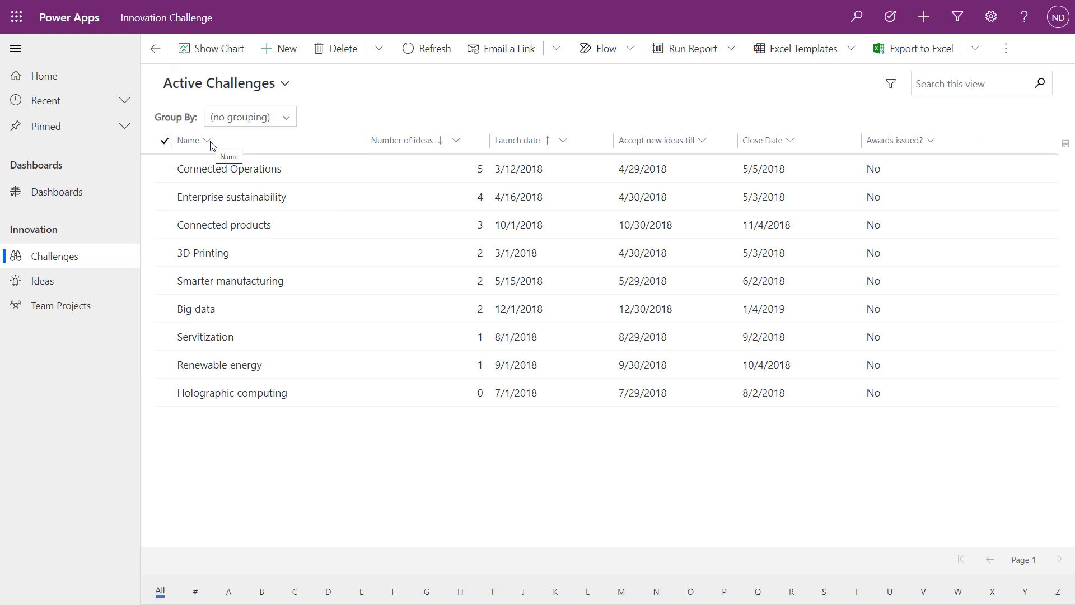
pyautogui.click(949, 83)
pyautogui.write('data')
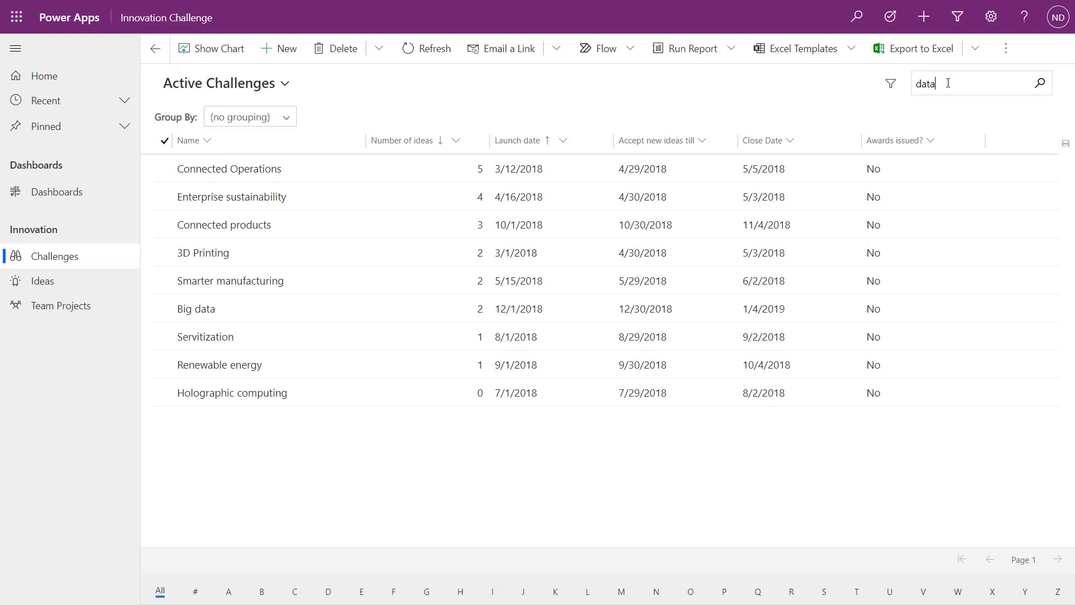
pyautogui.click(1041, 83)
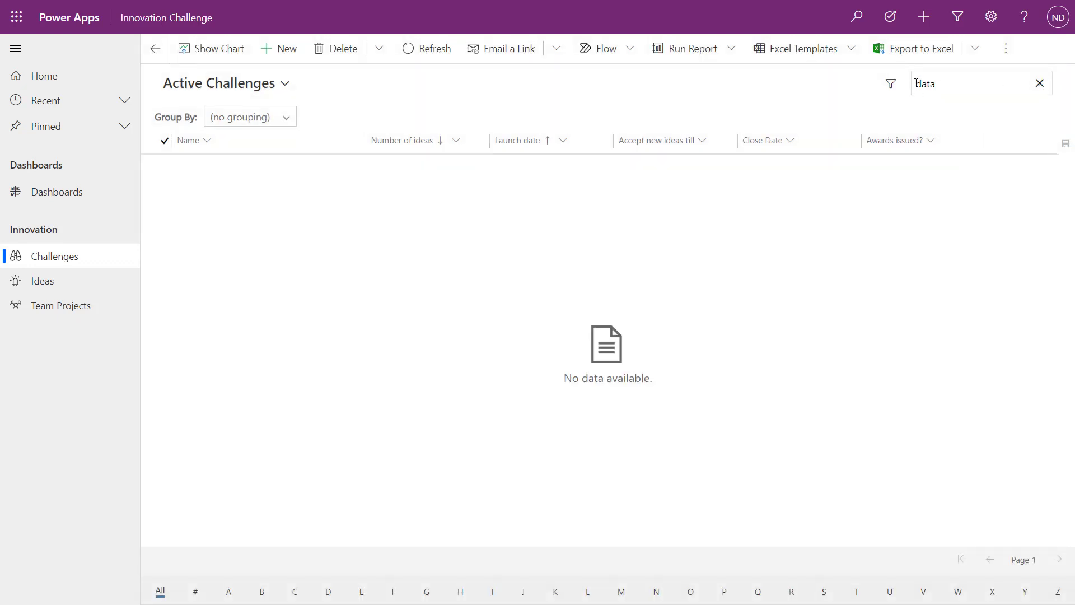
# Search the Active Challenges view with the wildcard term "*data" and clear the search
pyautogui.click(916, 83)
pyautogui.press('Return')
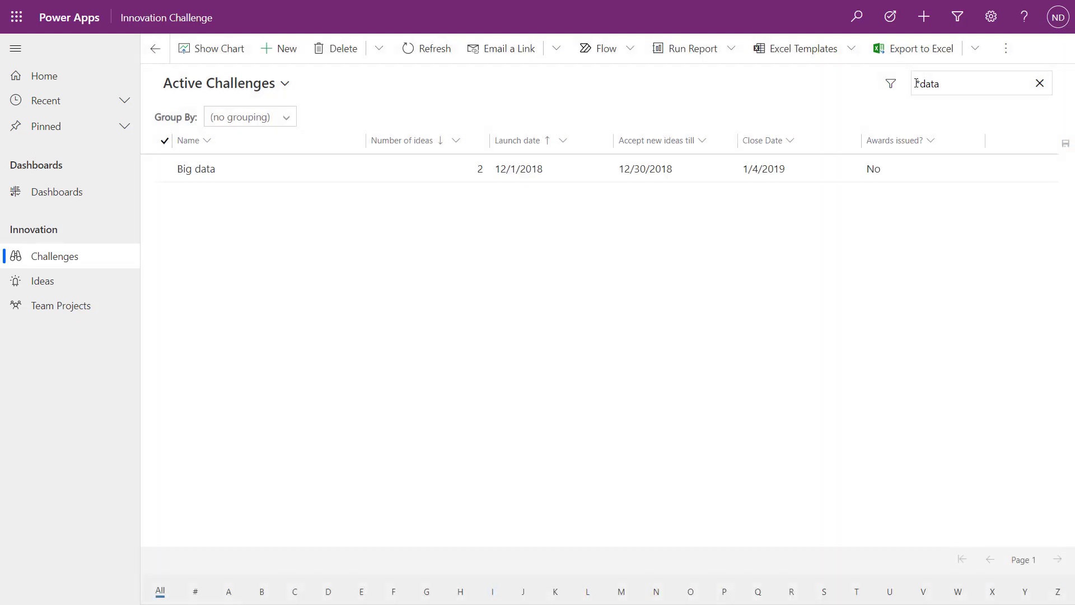
pyautogui.write('*')
pyautogui.click(1039, 83)
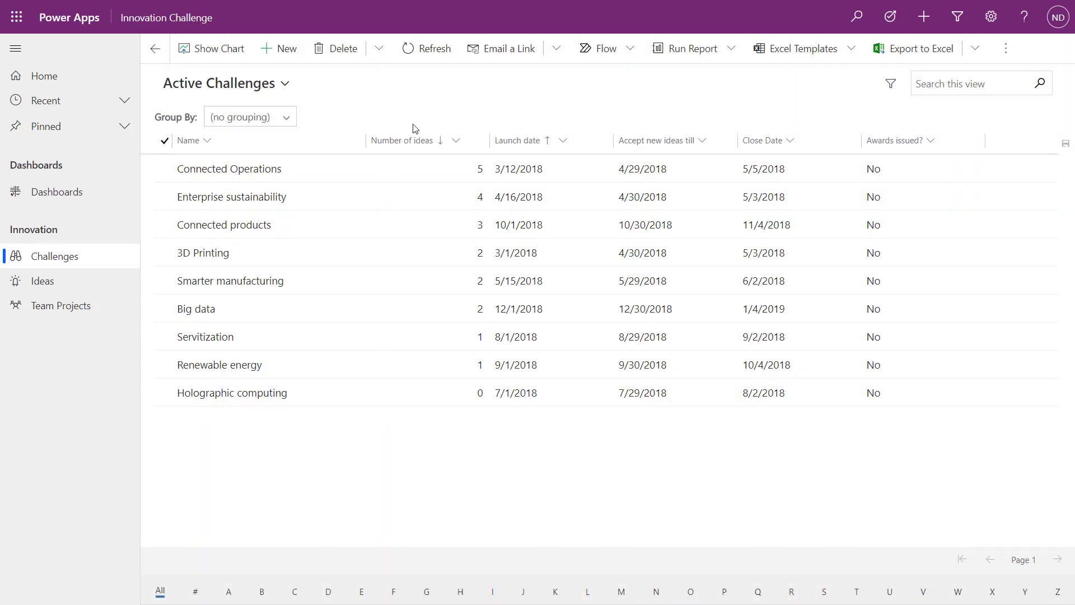
# Open the Ideas list, search the Active Ideas view for "*data", and clear the search
pyautogui.click(94, 287)
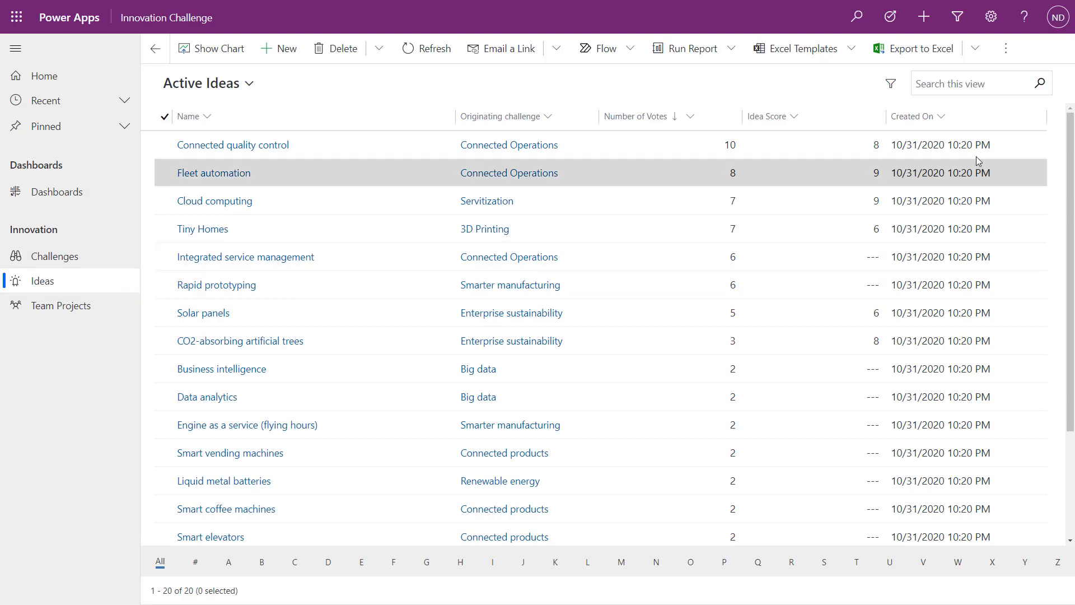
pyautogui.click(985, 82)
pyautogui.write('*data')
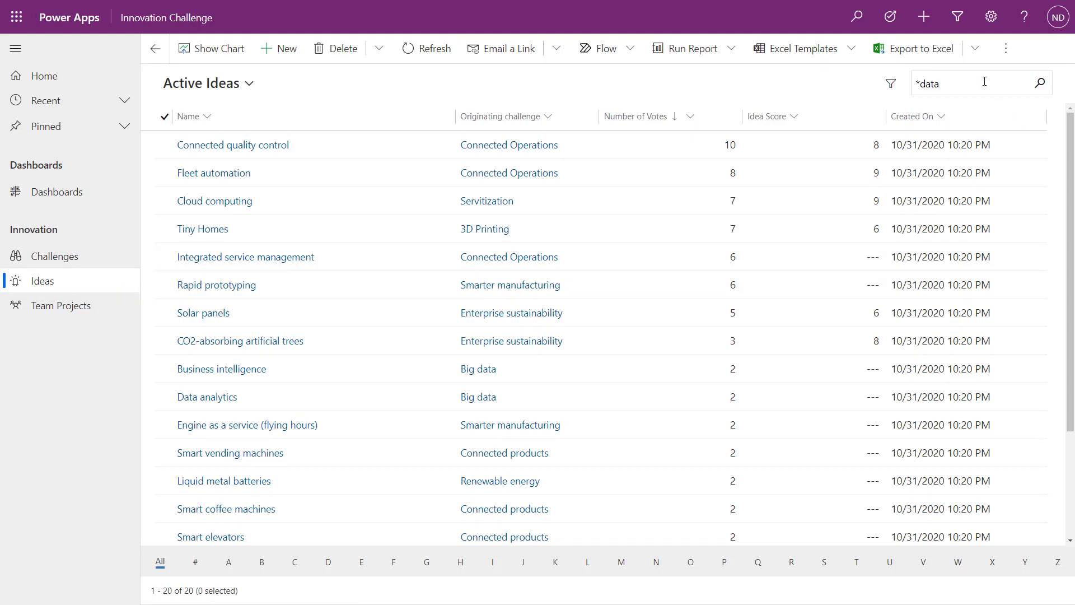
pyautogui.press('Return')
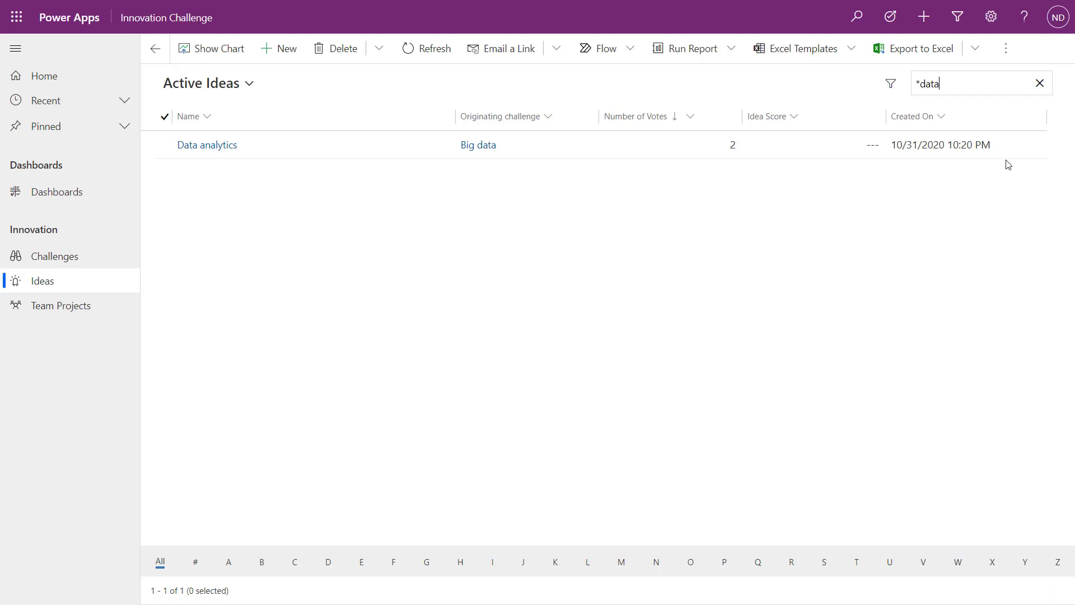
pyautogui.click(1040, 83)
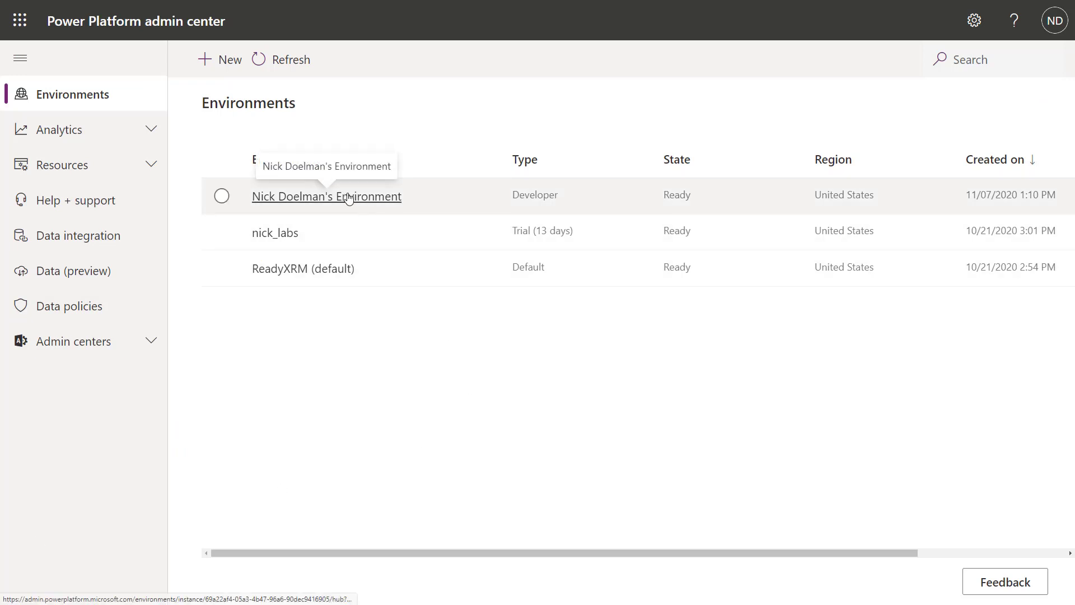
# In the Power Platform admin center, open the product Features settings of the Developer-type environment
pyautogui.click(347, 197)
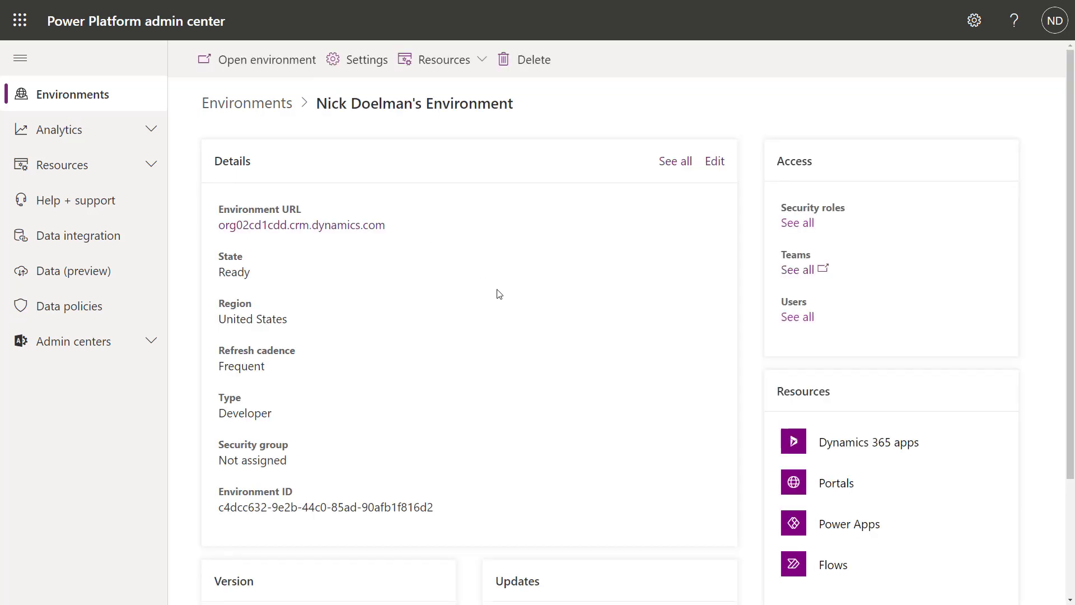
pyautogui.click(355, 66)
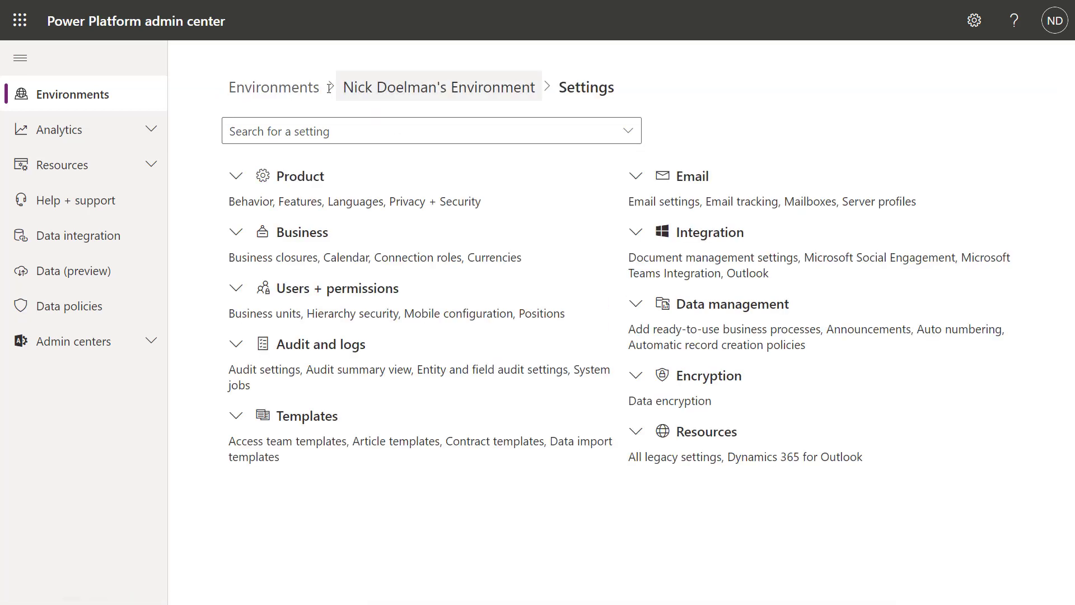
pyautogui.click(235, 178)
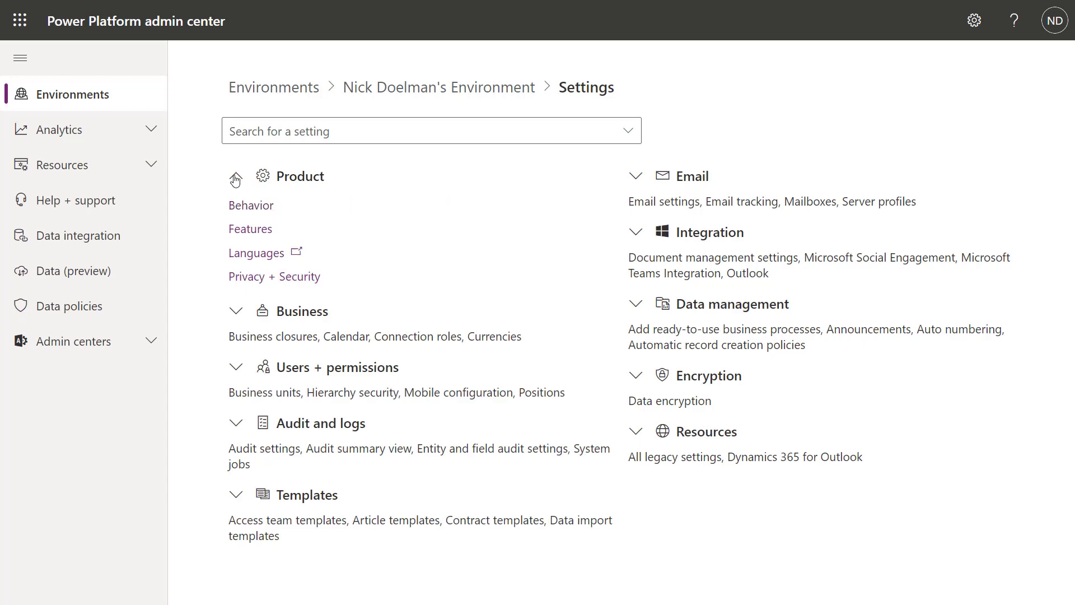
pyautogui.click(253, 230)
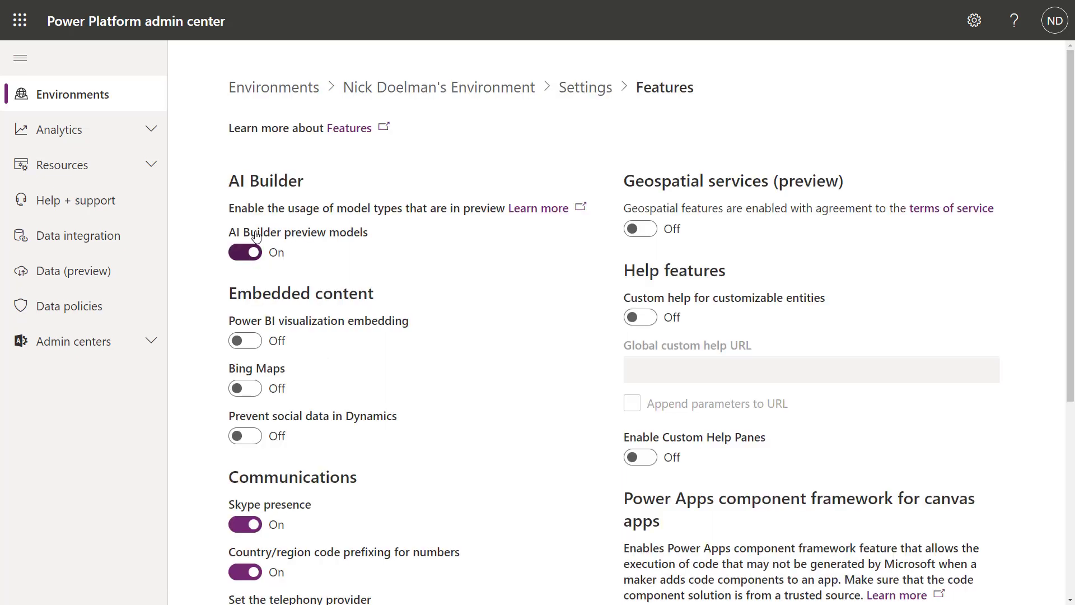
# Turn on Relevance Search for the environment and save the feature settings
pyautogui.scroll(-3, 498, 299)
pyautogui.scroll(-3, 498, 299)
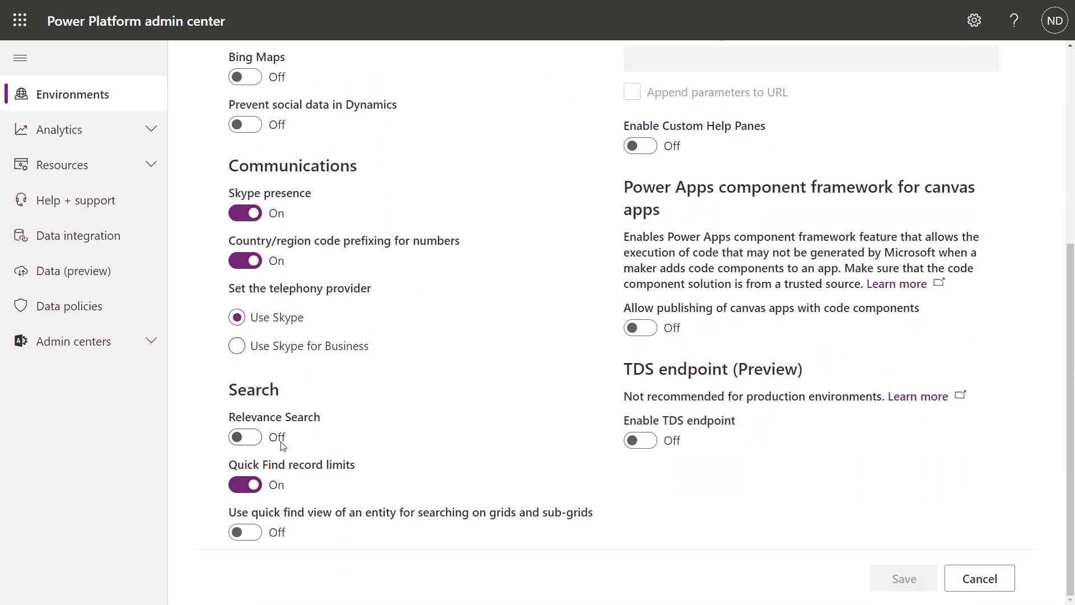
pyautogui.click(255, 444)
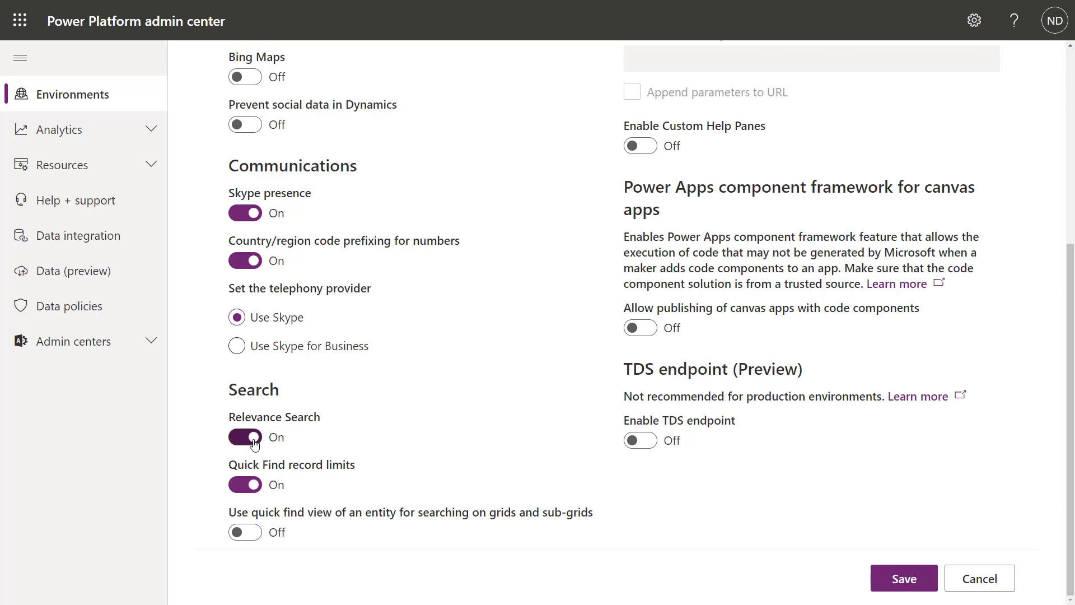
pyautogui.click(903, 586)
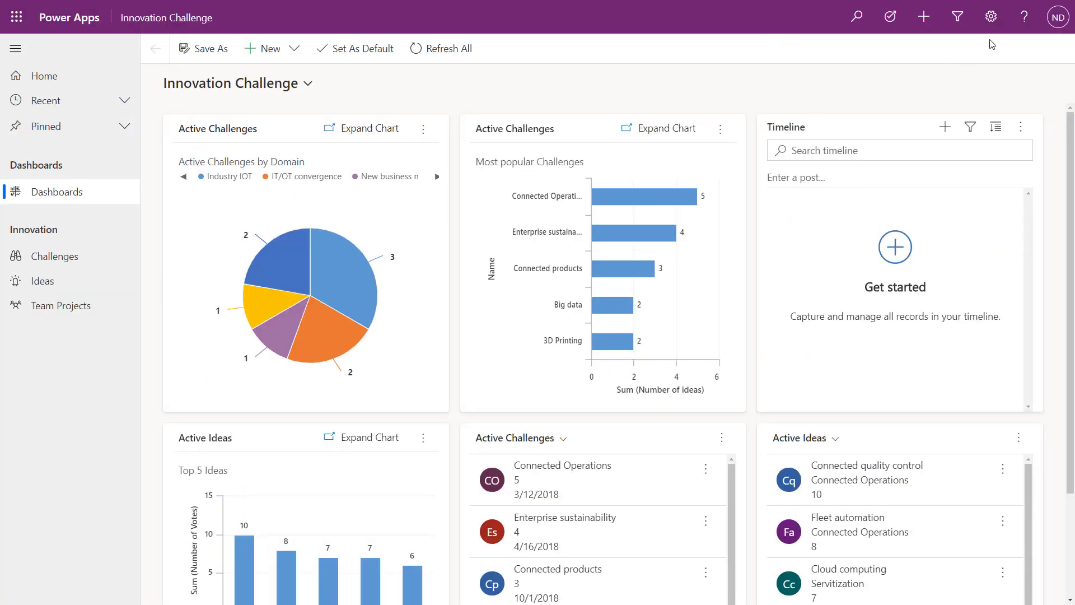
# From the Innovation Challenge app, go to Advanced Settings and open the default solution through Customize the System
pyautogui.click(992, 18)
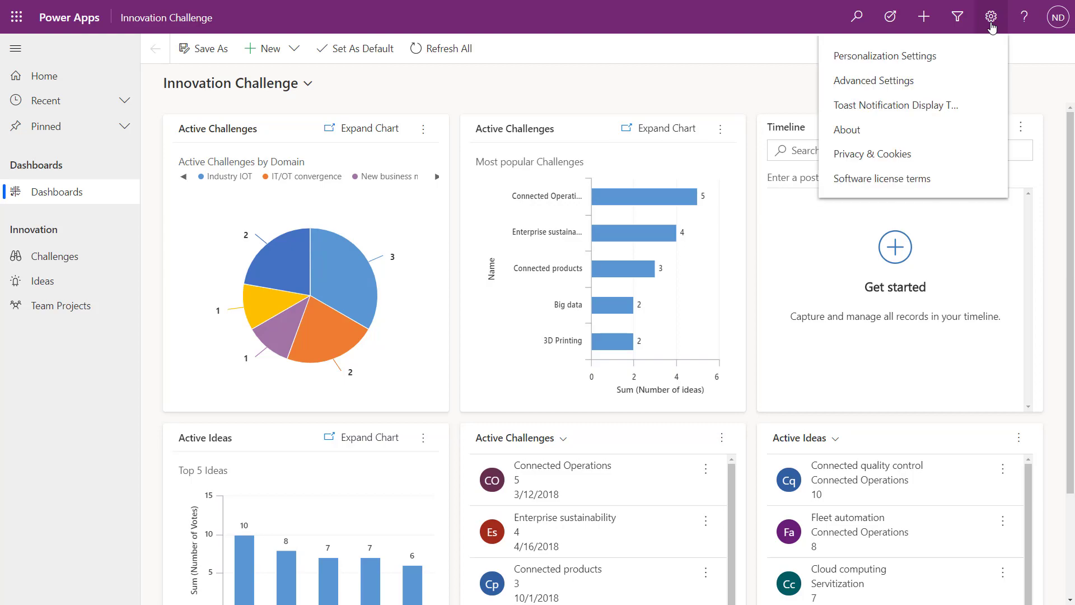
pyautogui.click(894, 83)
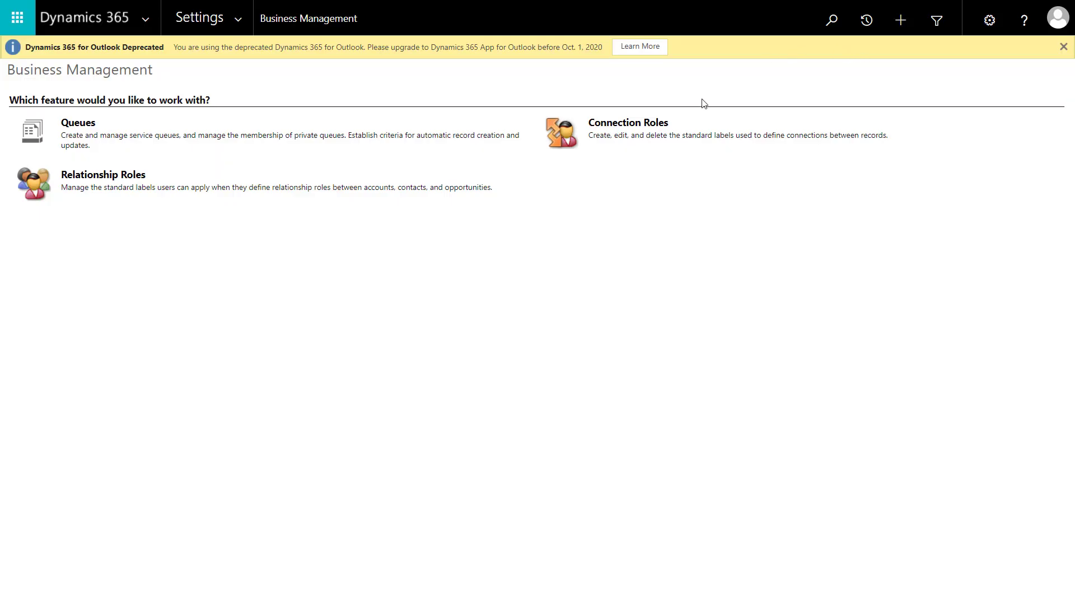
pyautogui.click(240, 22)
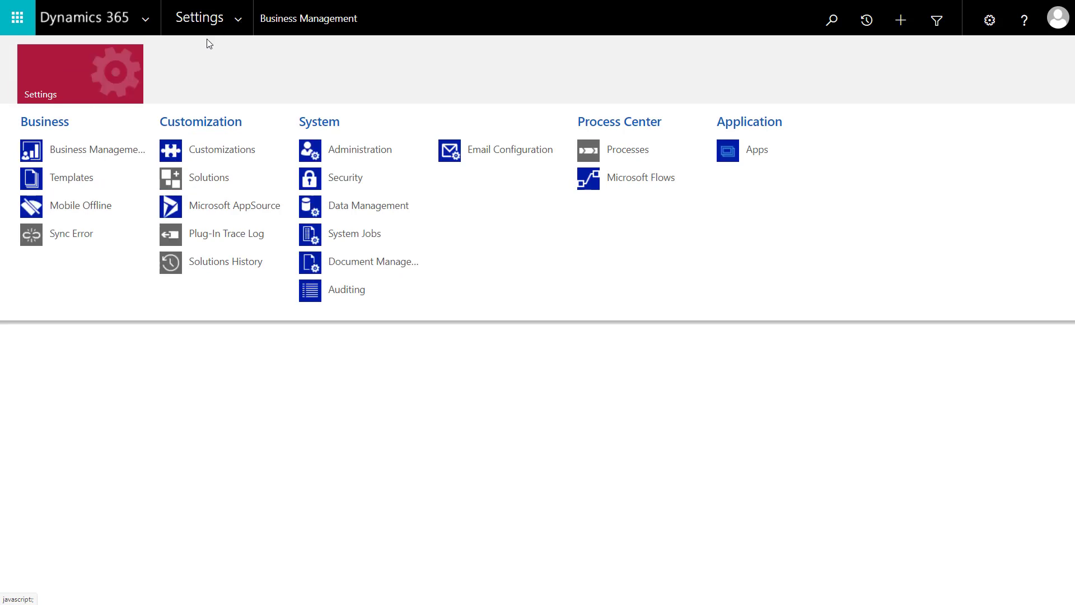
pyautogui.click(223, 150)
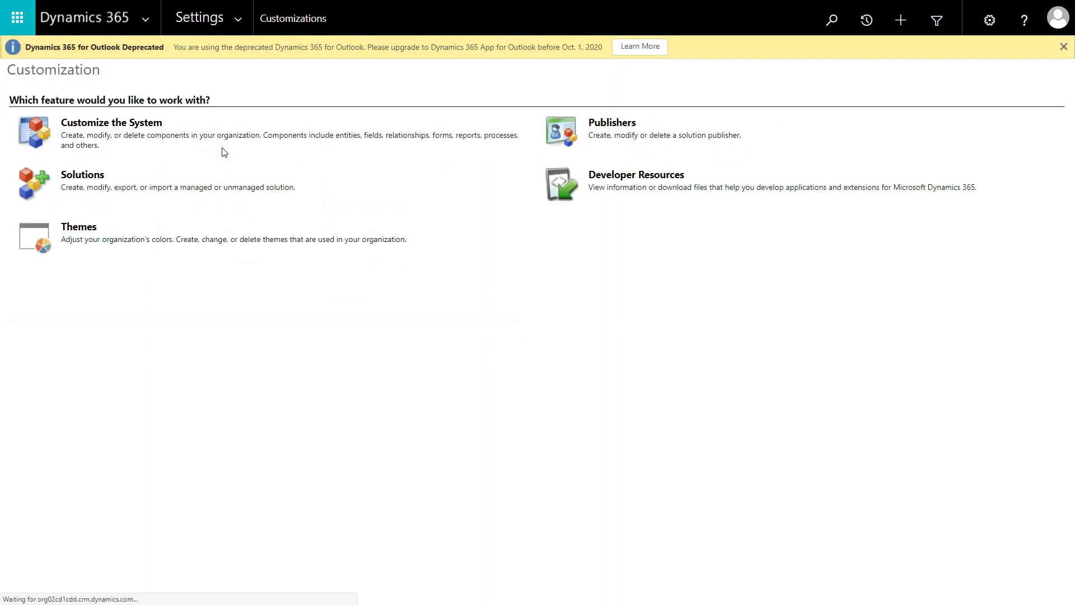
pyautogui.click(121, 128)
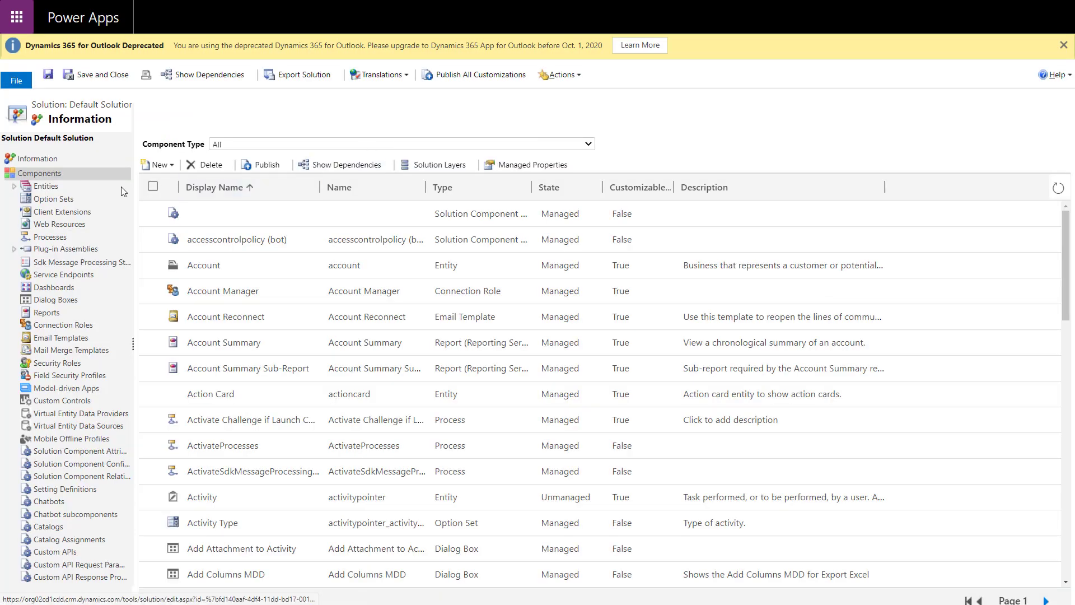
# Open the entities' Relevance Search configuration and remove Fax, Goal, Goal Metric and Knowledge Article from the selected entities
pyautogui.click(65, 188)
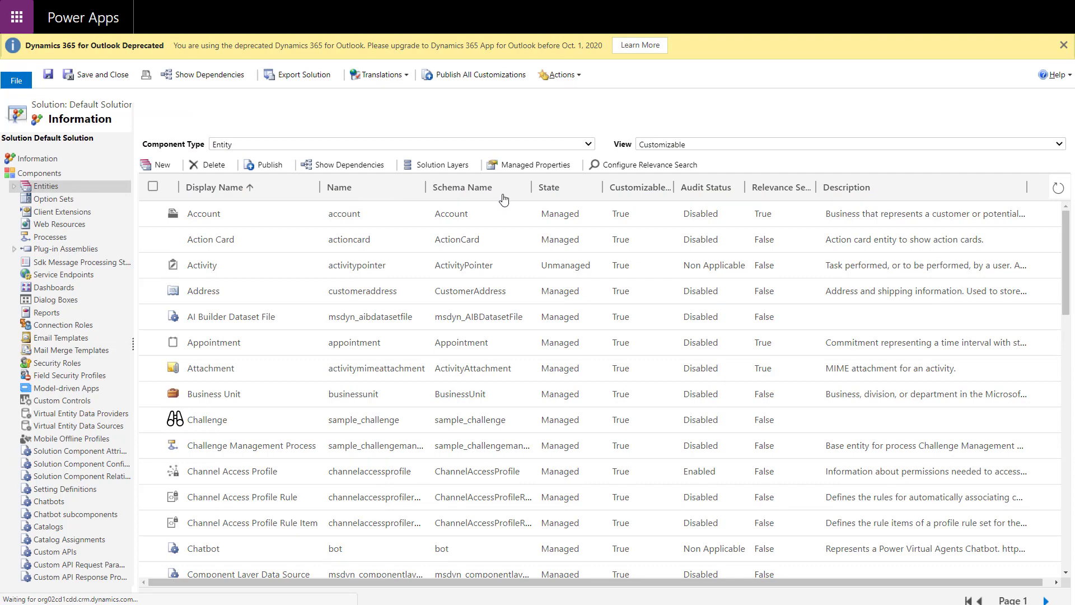
pyautogui.click(636, 166)
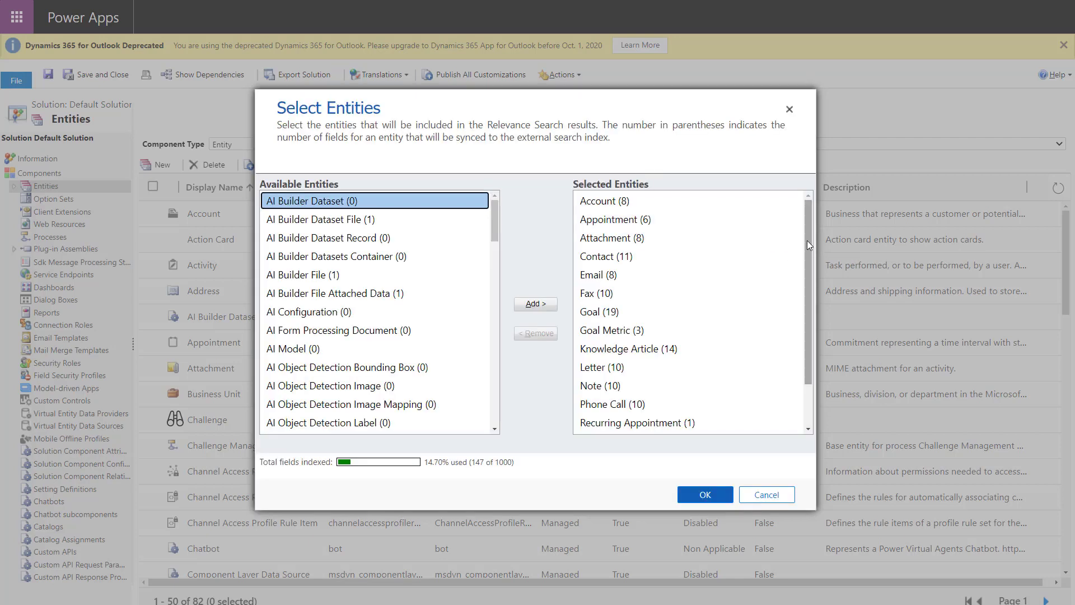
pyautogui.moveTo(807, 241); pyautogui.dragTo(803, 211)
pyautogui.click(644, 220)
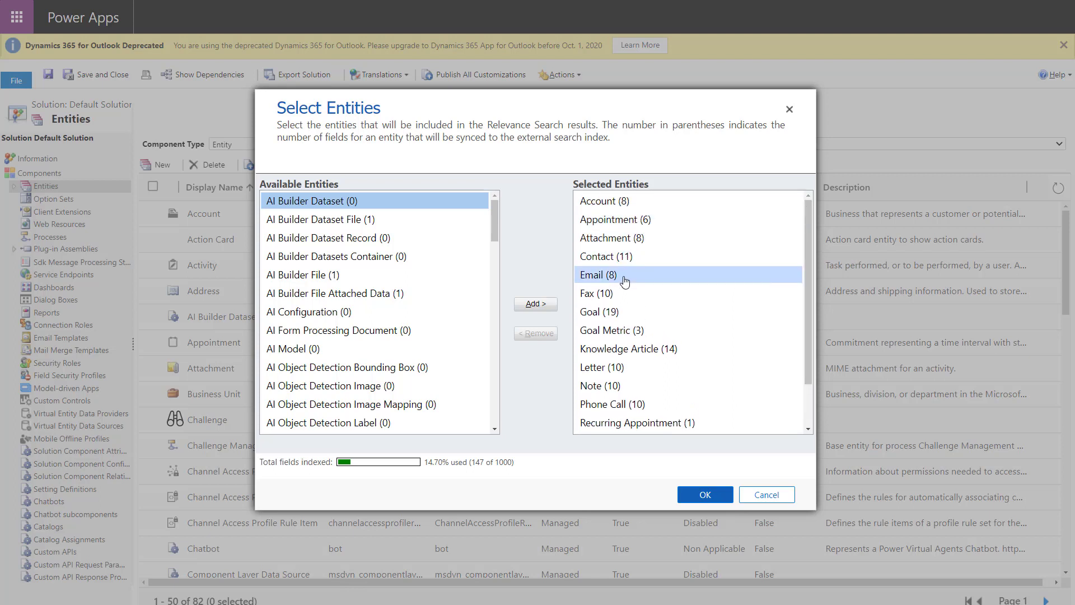
pyautogui.click(621, 296)
pyautogui.click(544, 335)
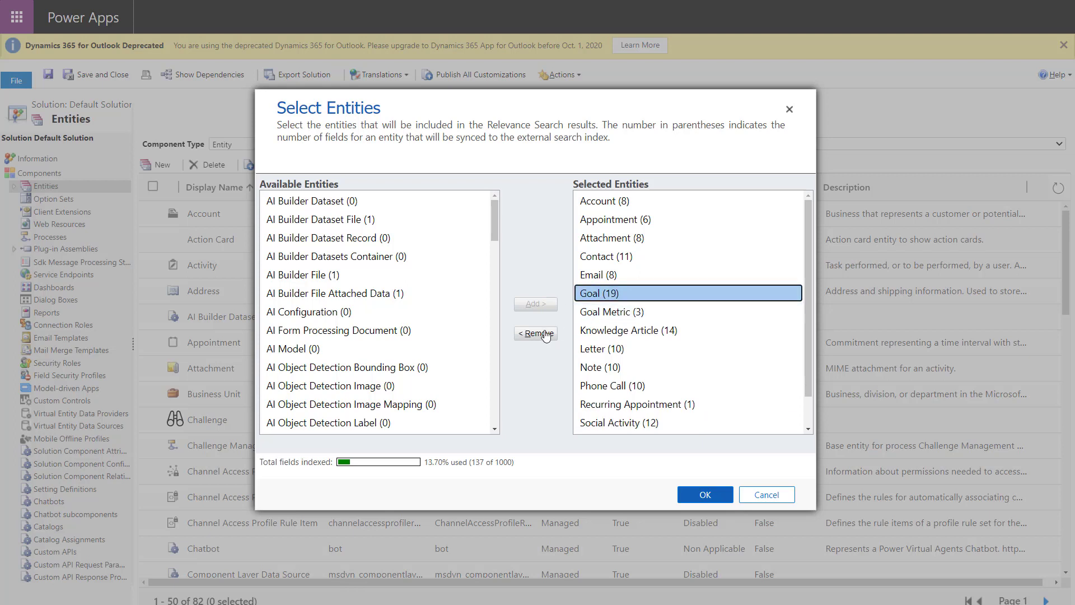
pyautogui.click(546, 335)
pyautogui.click(544, 336)
pyautogui.click(543, 335)
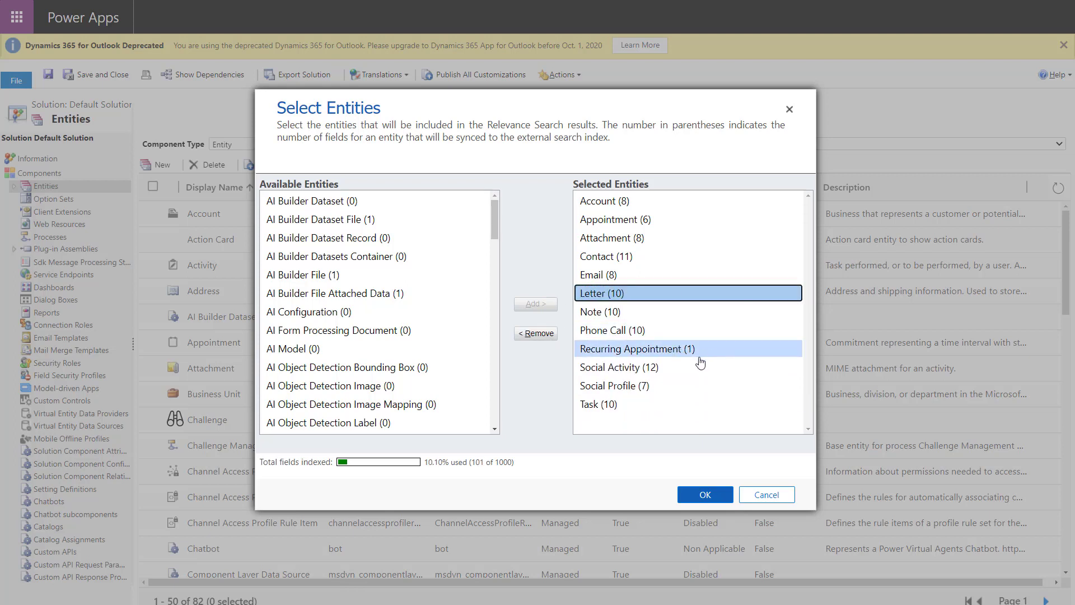
# Add the Challenge entity to the Relevance Search selection and confirm the entity selection
pyautogui.click(697, 367)
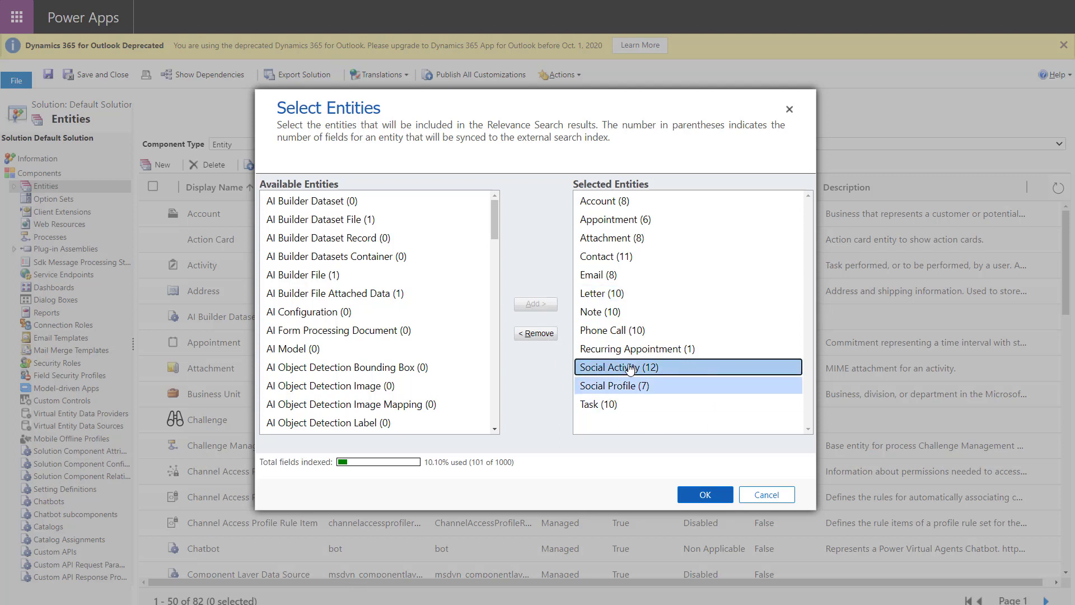
pyautogui.moveTo(495, 213); pyautogui.dragTo(497, 246)
pyautogui.click(408, 359)
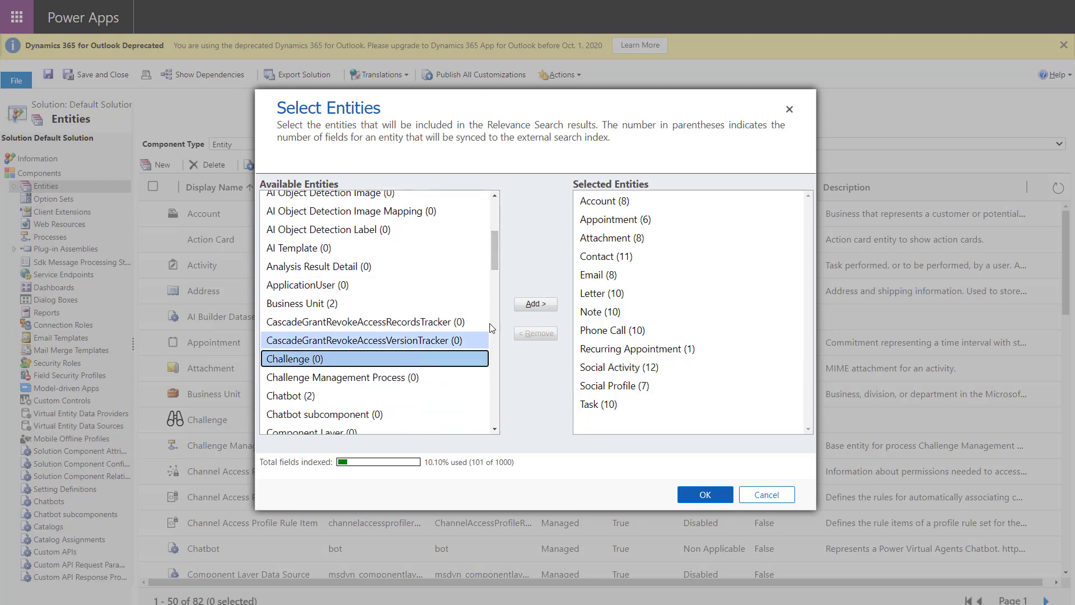
pyautogui.click(532, 307)
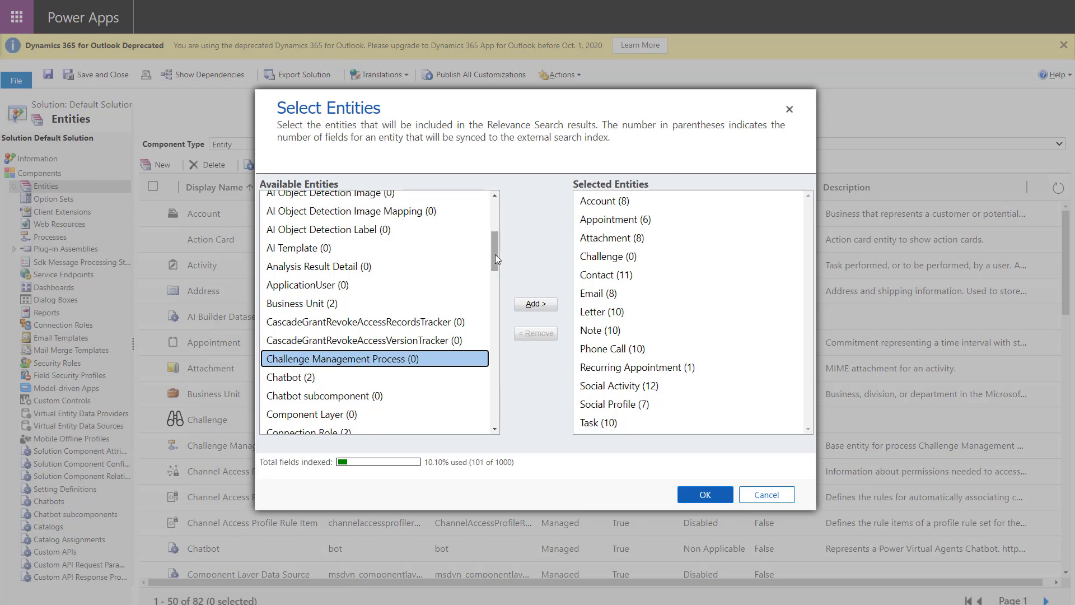
pyautogui.click(699, 496)
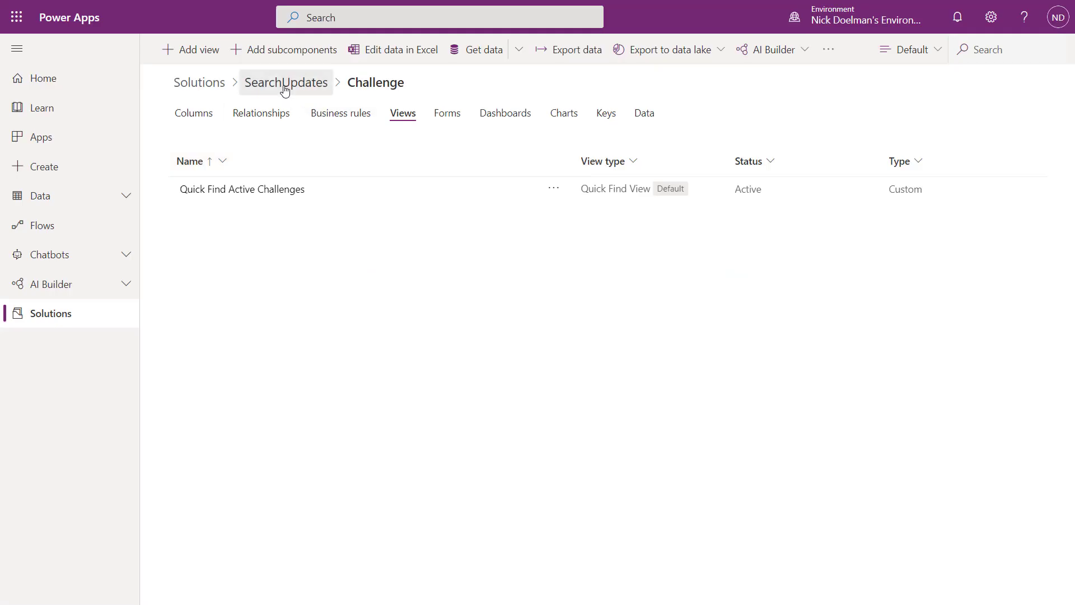
# In the SearchUpdates solution in Power Apps, open the Idea table's Quick Find Active Ideas view
pyautogui.click(283, 82)
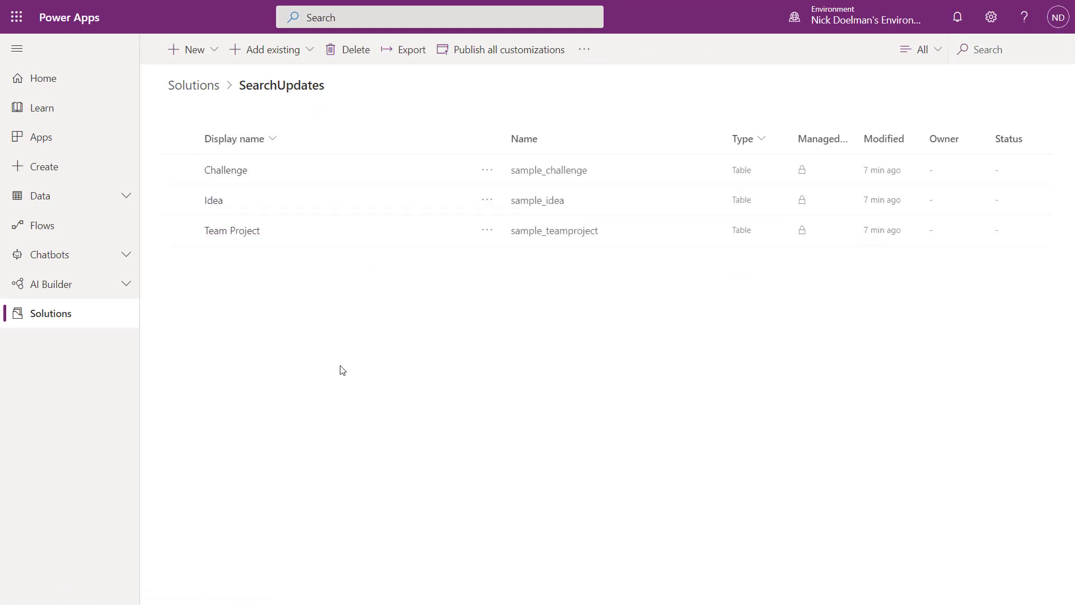
pyautogui.click(216, 201)
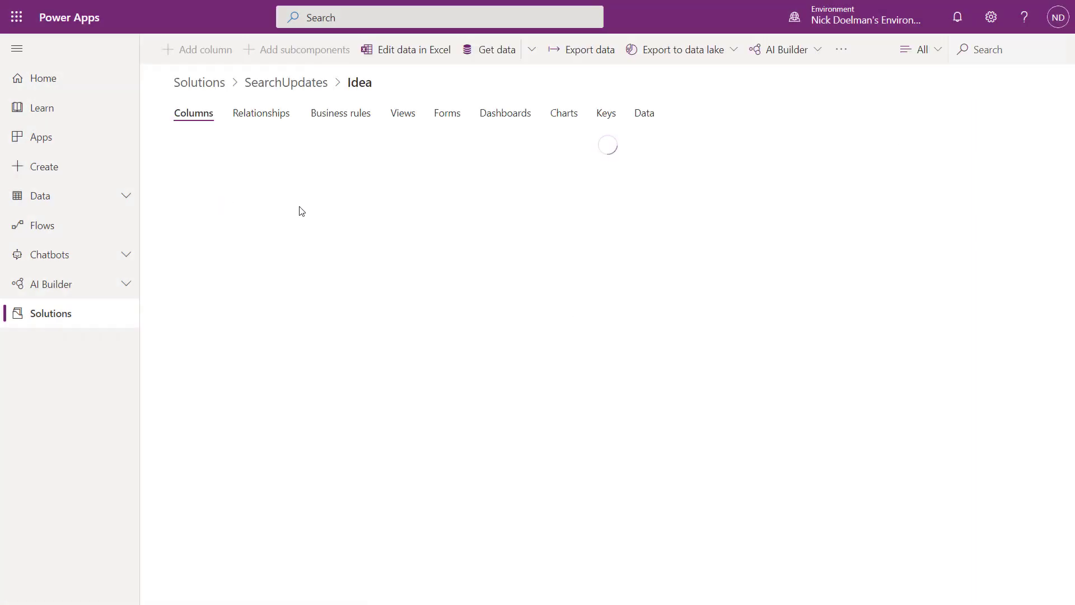
pyautogui.click(403, 115)
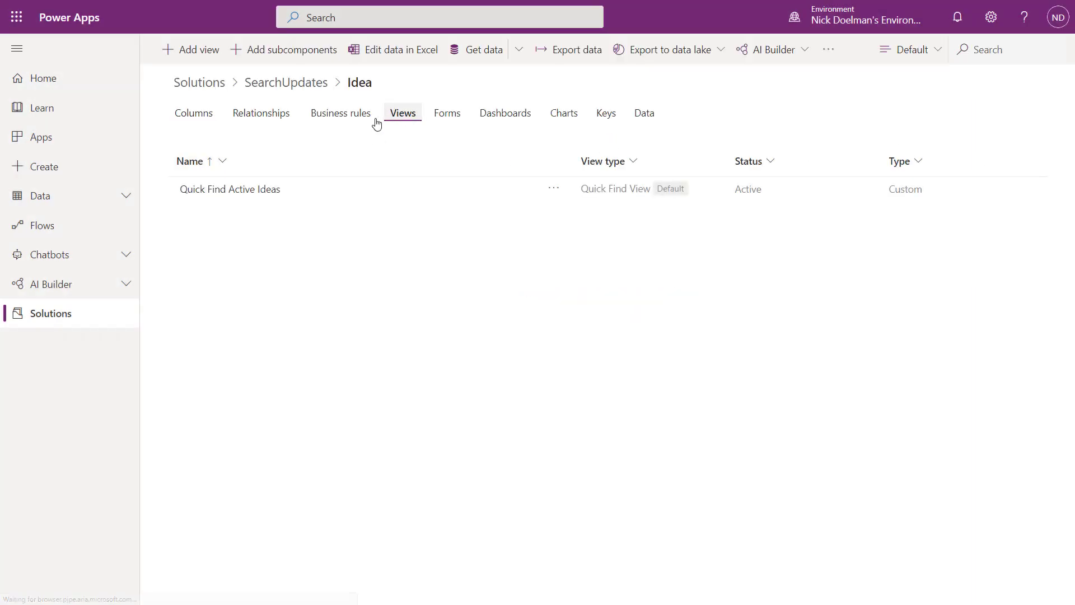
pyautogui.click(253, 190)
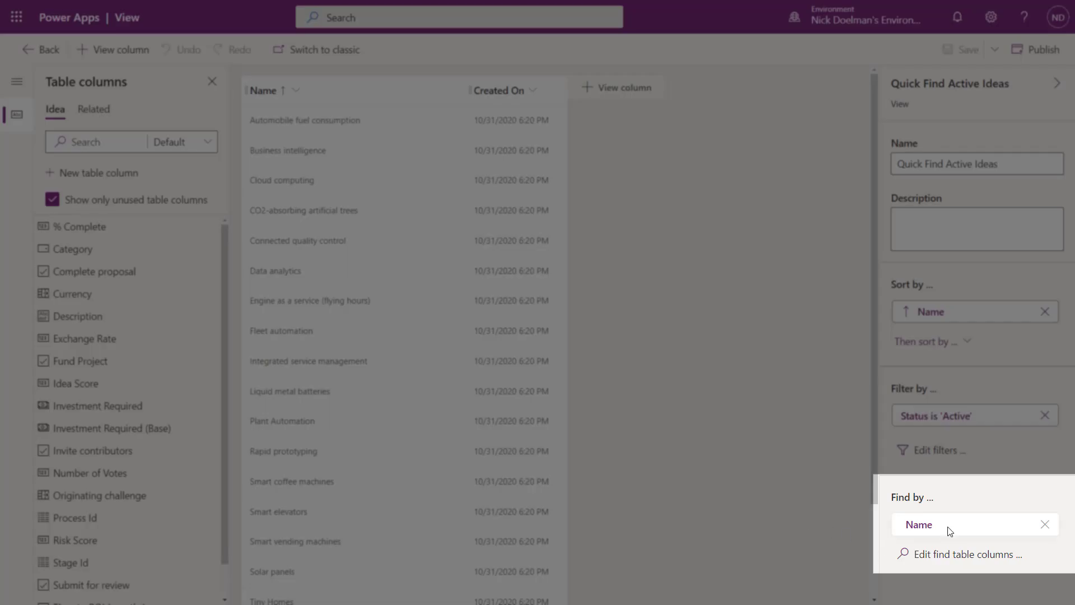
# Add Description and Category to the find columns of the Quick Find Active Ideas view and save the view
pyautogui.click(947, 554)
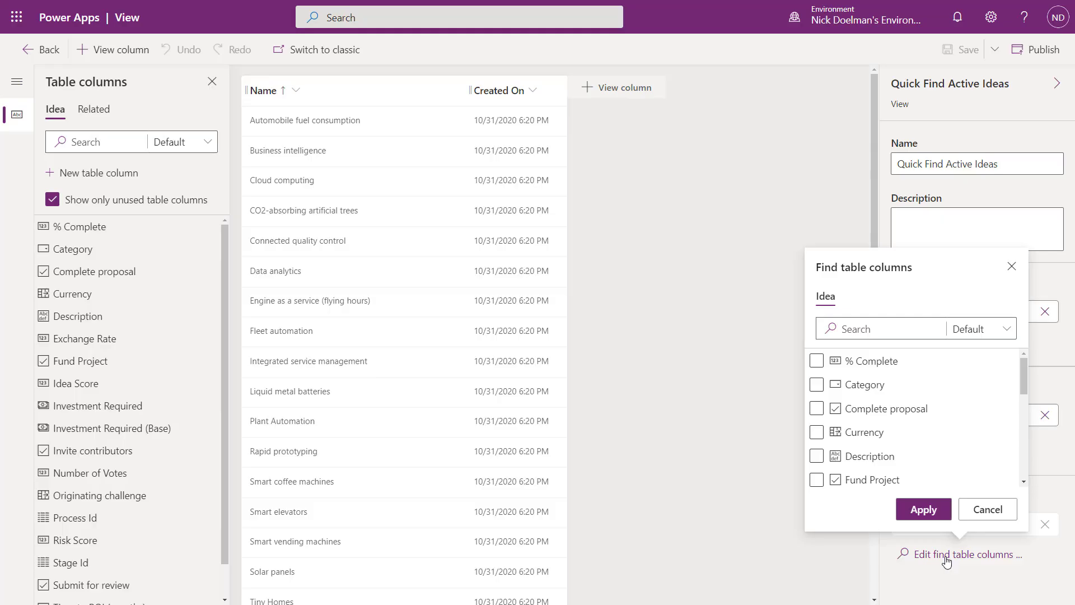
pyautogui.moveTo(1023, 375); pyautogui.dragTo(1019, 382)
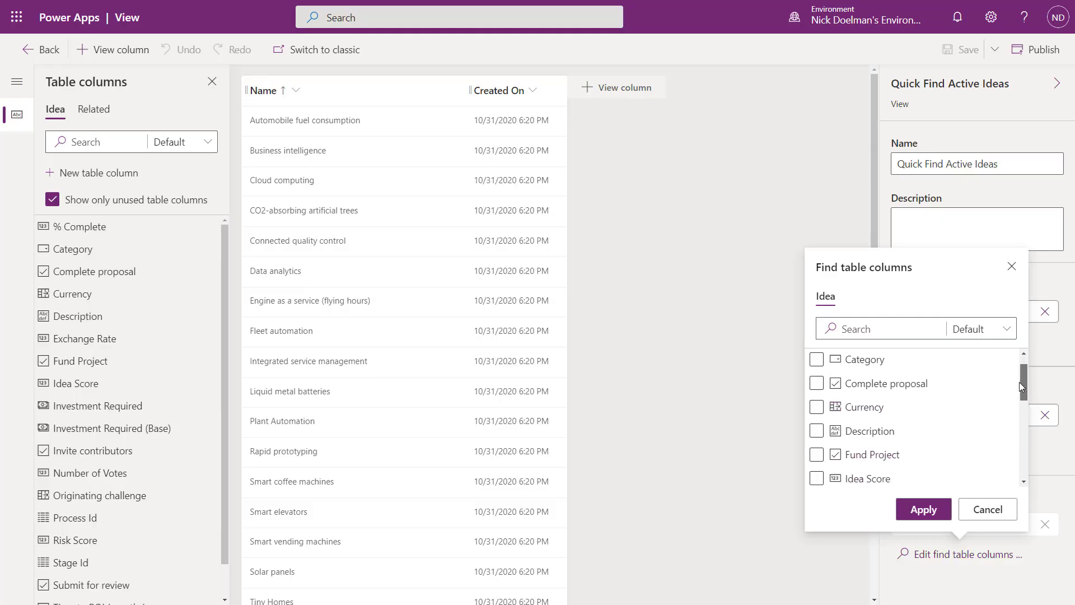
pyautogui.click(817, 427)
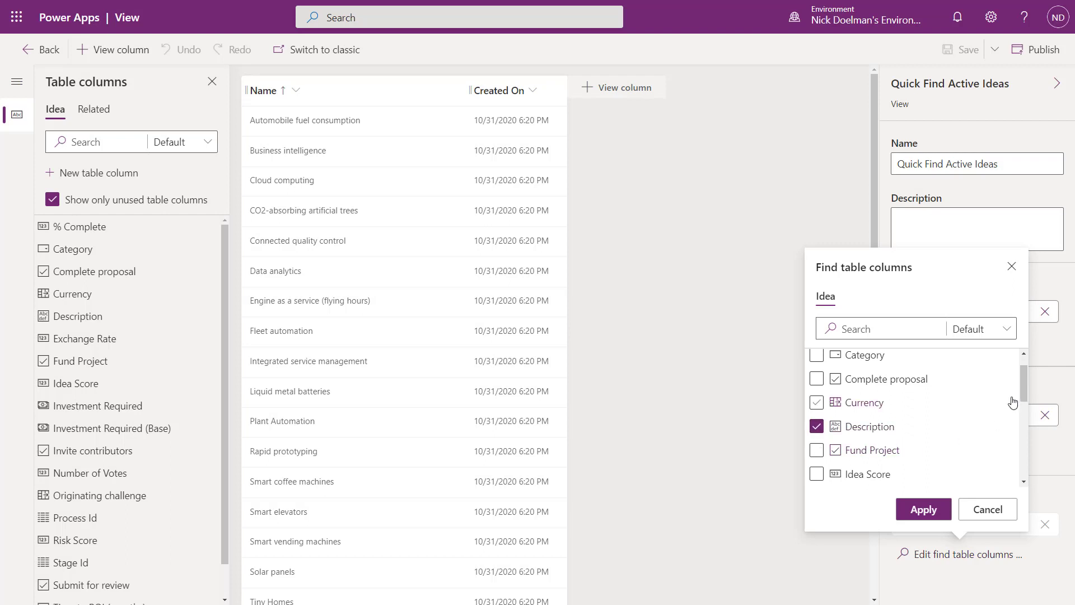
pyautogui.moveTo(1024, 383)
pyautogui.mouseDown()
pyautogui.moveTo(1024, 472)
pyautogui.moveTo(1005, 372)
pyautogui.mouseUp()
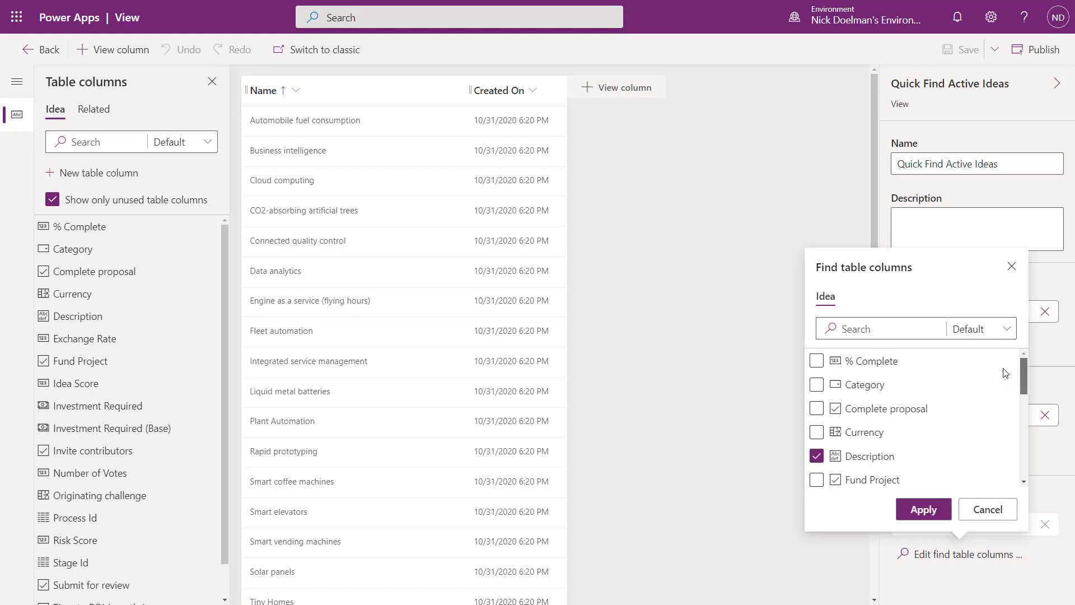
pyautogui.click(816, 385)
pyautogui.click(921, 508)
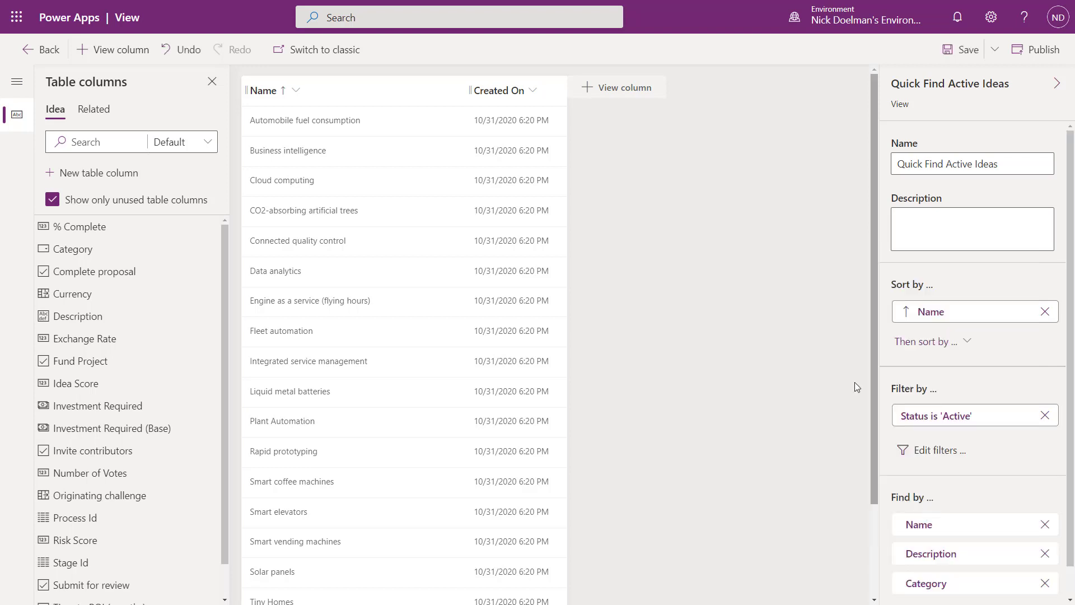
pyautogui.click(957, 51)
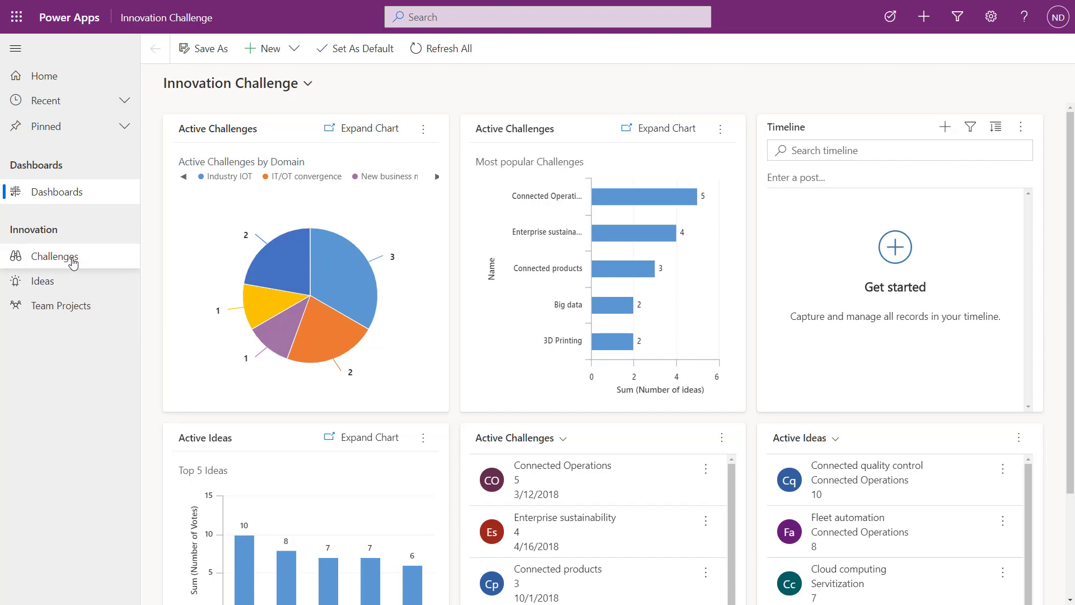
# In the Innovation Challenge app, search for "data" and give positive feedback on the search results
pyautogui.click(486, 19)
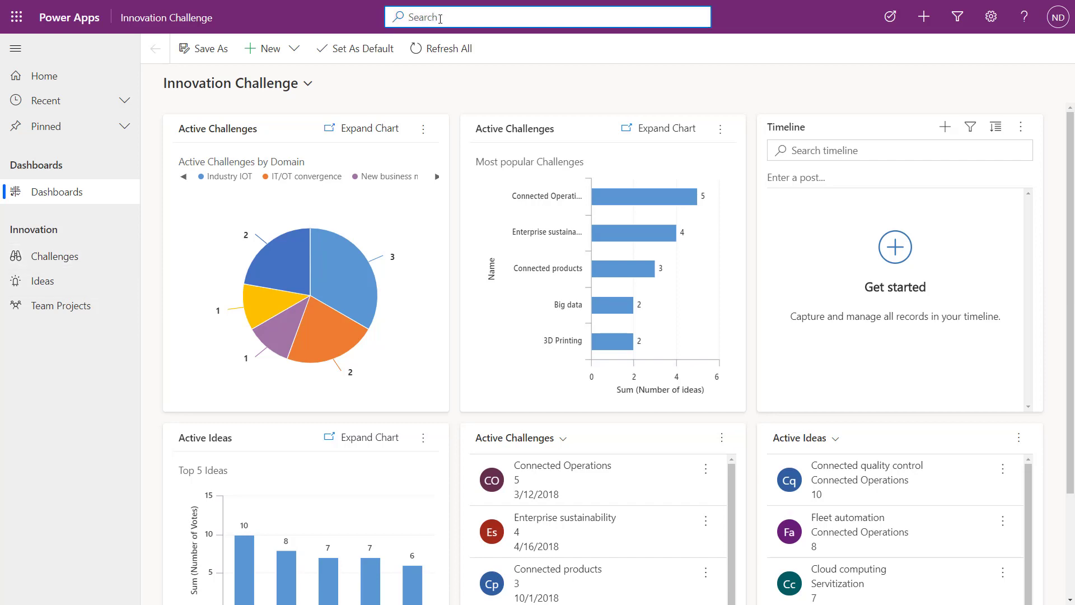
pyautogui.write('data')
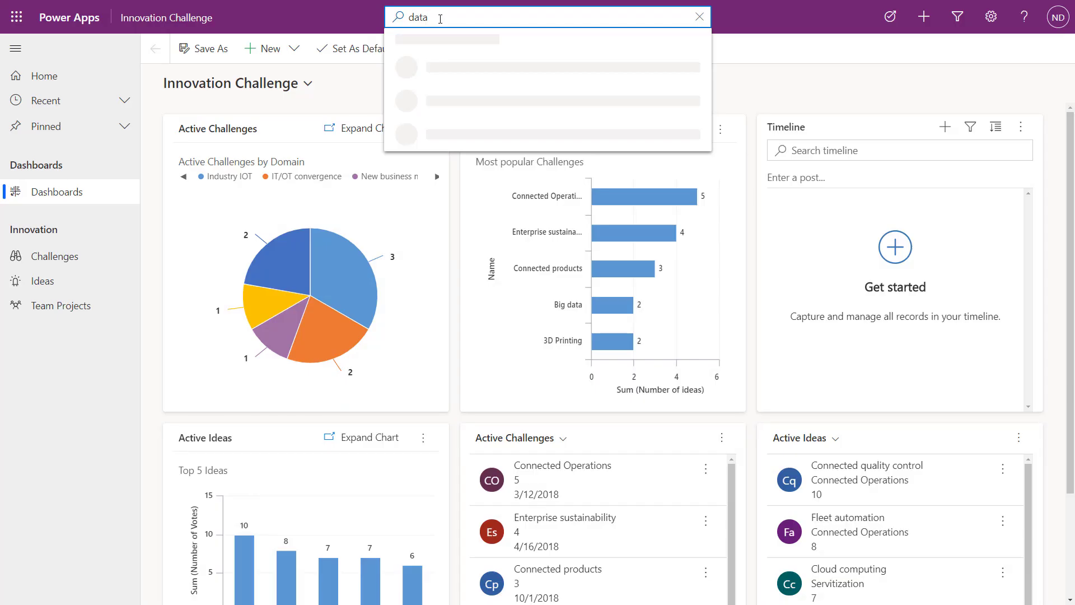
pyautogui.press('Return')
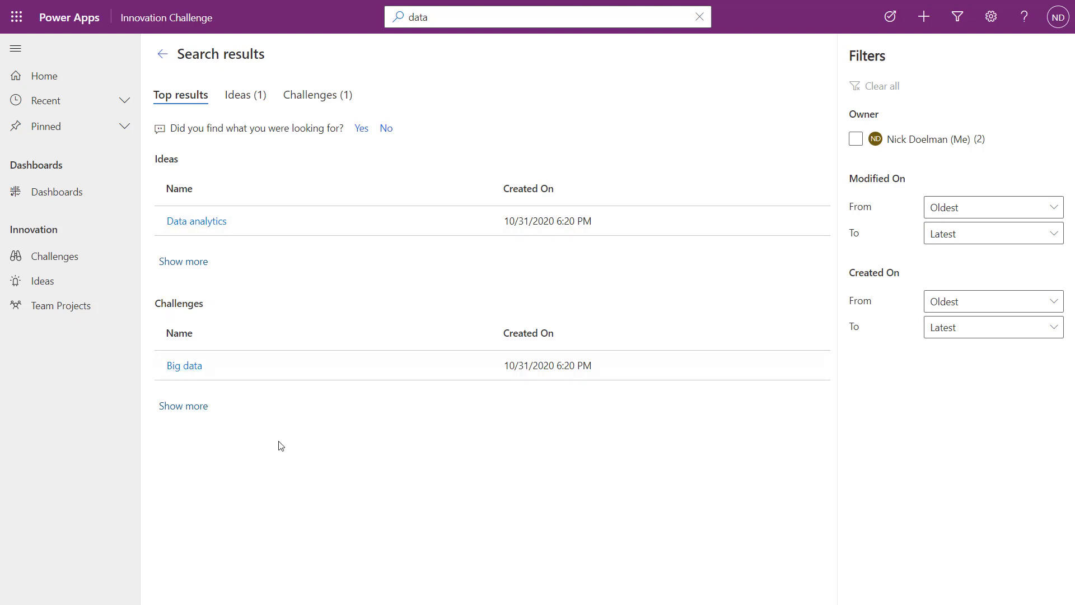
pyautogui.click(361, 129)
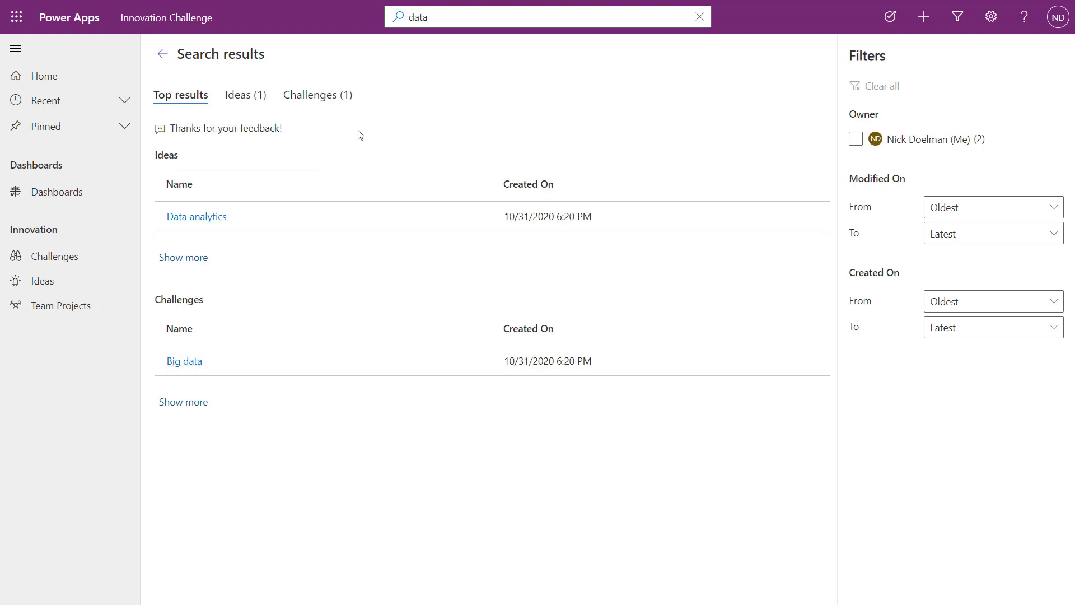